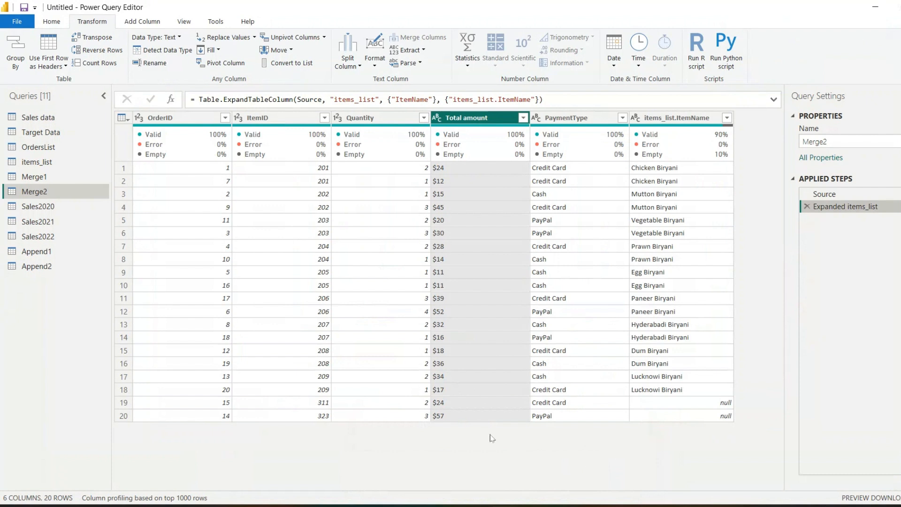
- Turn off column quality and try the Monospaced and Show whitespace preview options, switching each back off
click(184, 21)
click(91, 64)
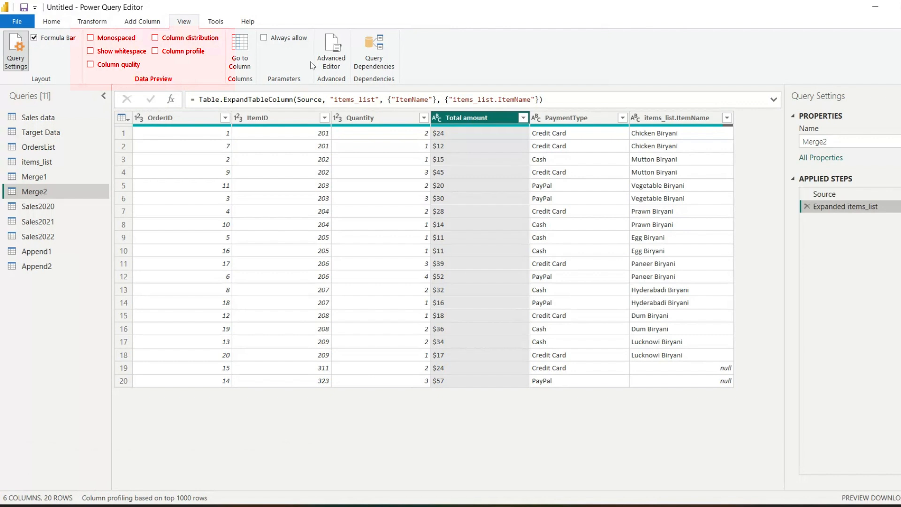
click(91, 39)
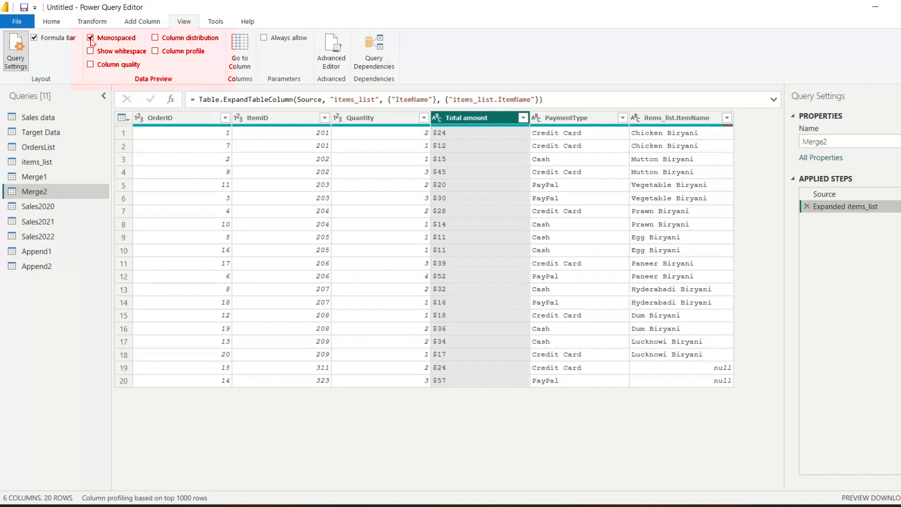
click(90, 39)
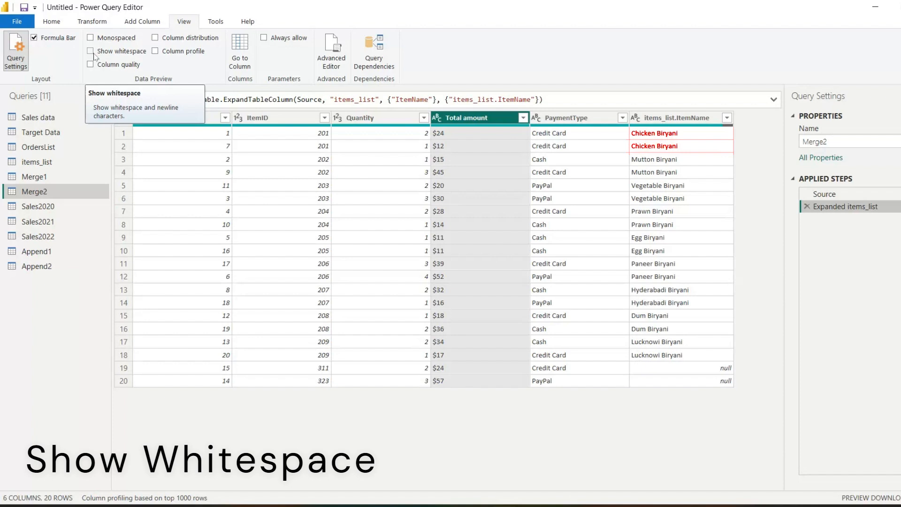
click(93, 54)
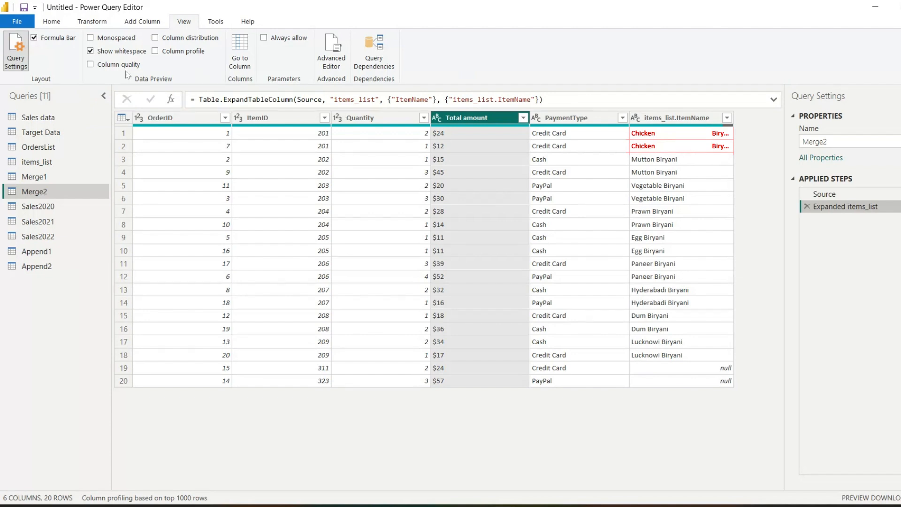
click(91, 52)
- Enable column quality, column distribution and column profile in the data preview of the Merge2 query
click(91, 64)
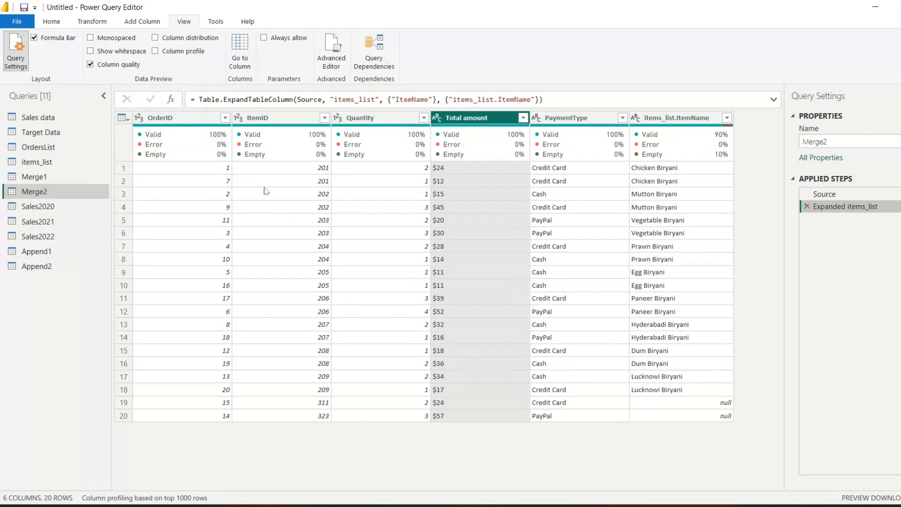
mouse_move(463, 139)
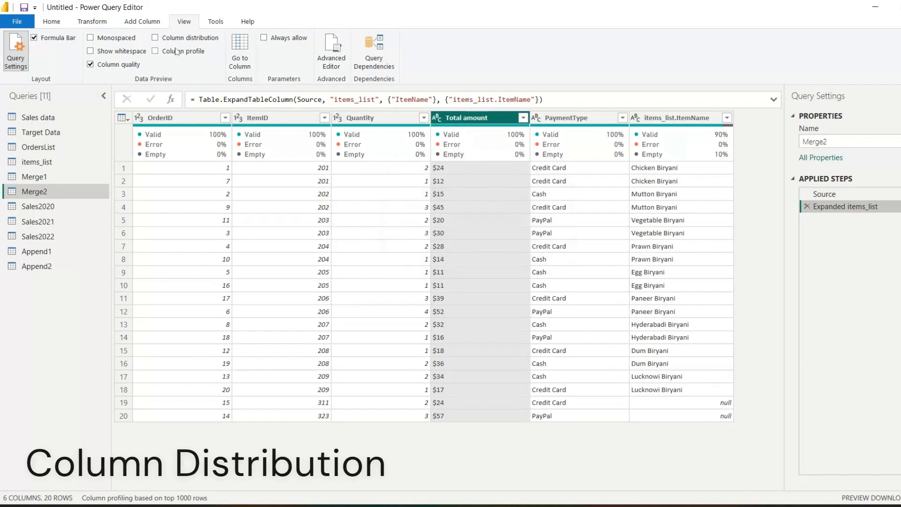
click(156, 39)
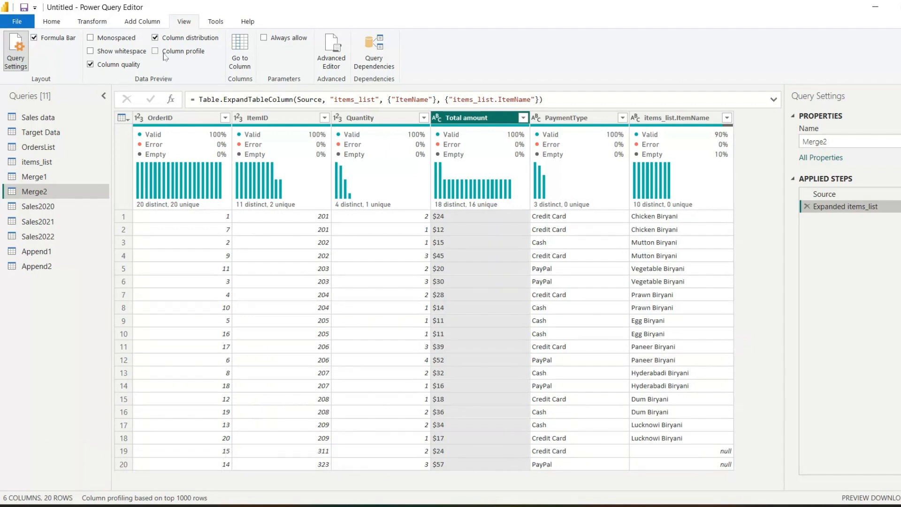
click(158, 53)
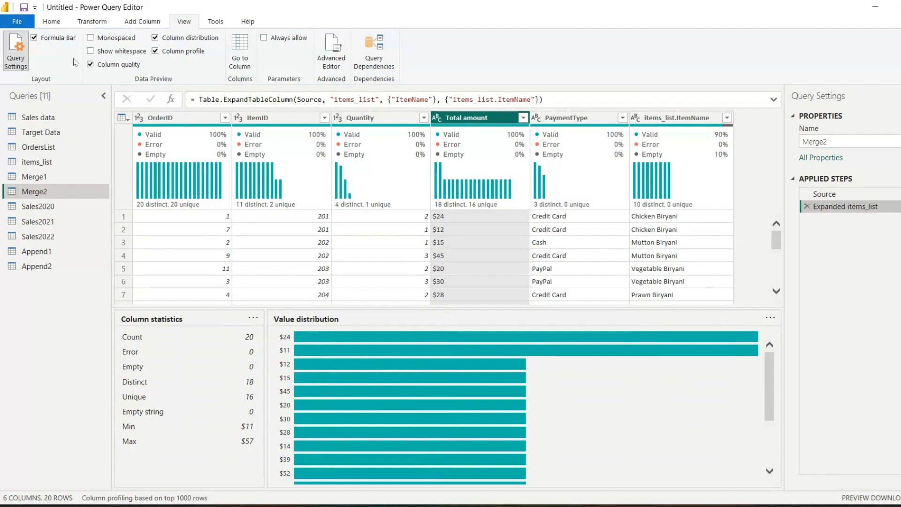
- Examine the ItemID column's statistics and value distribution, and open the choice of rows used for column profiling
click(260, 119)
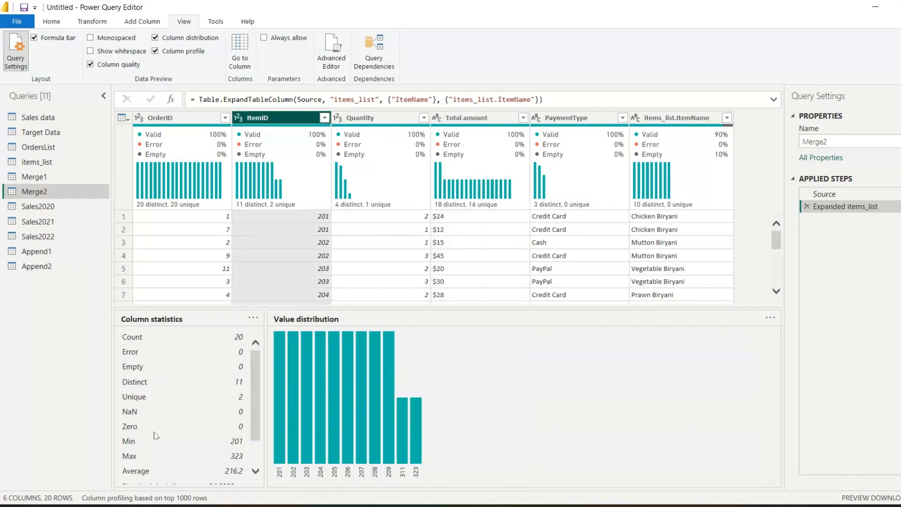
scroll(156, 435, down, 2)
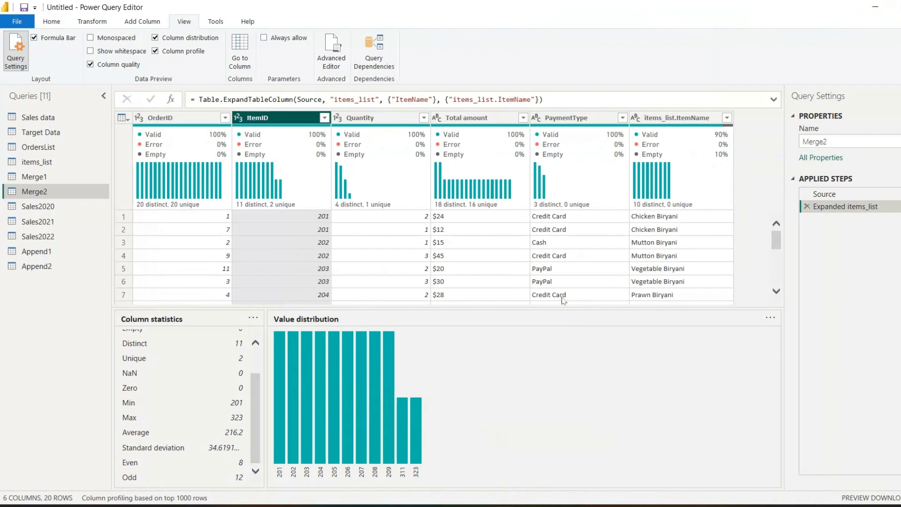
click(165, 497)
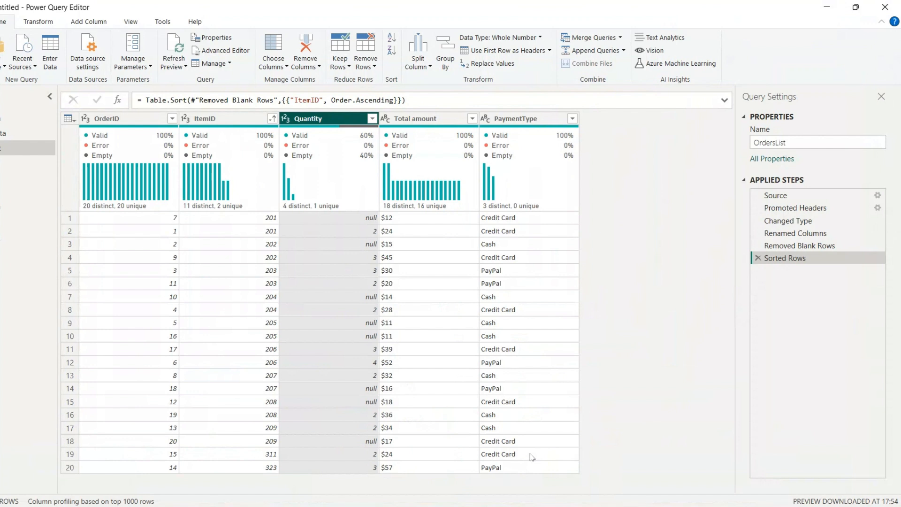
- Replace the null values in the OrdersList query's Quantity column with 1
click(39, 22)
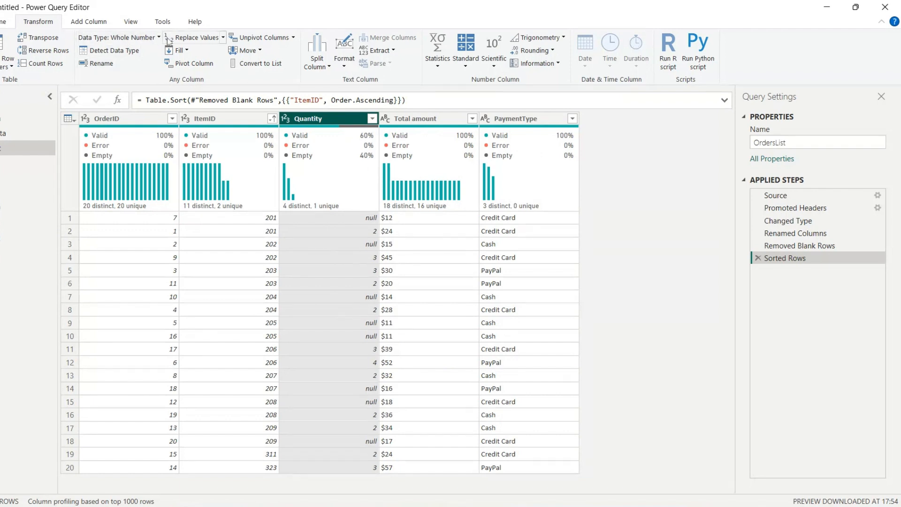
click(223, 38)
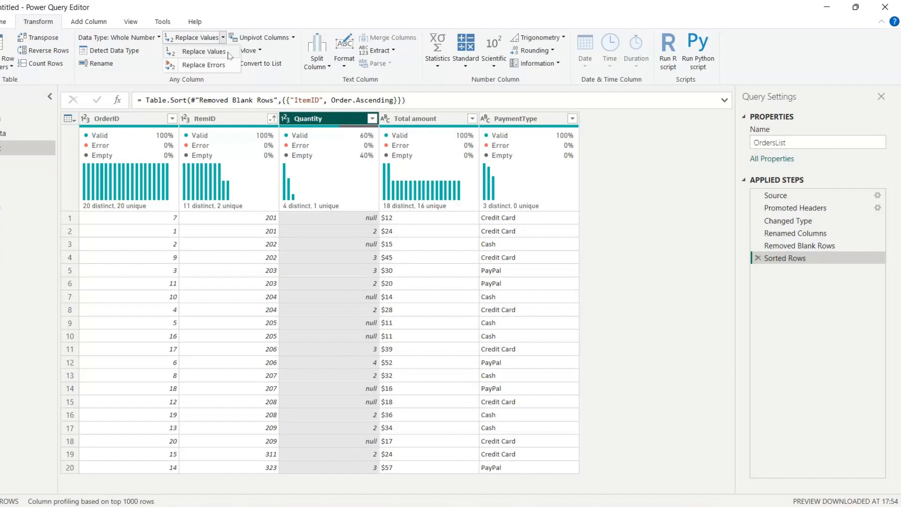
click(228, 53)
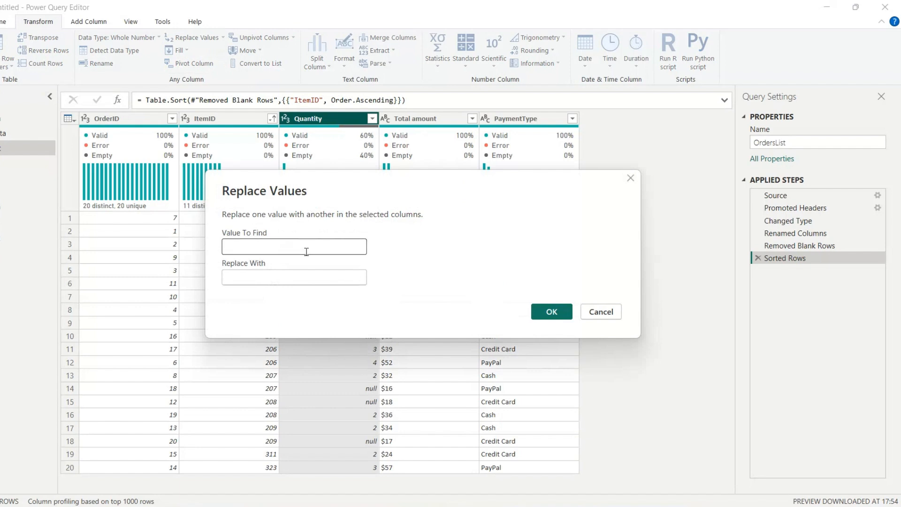
text(null)
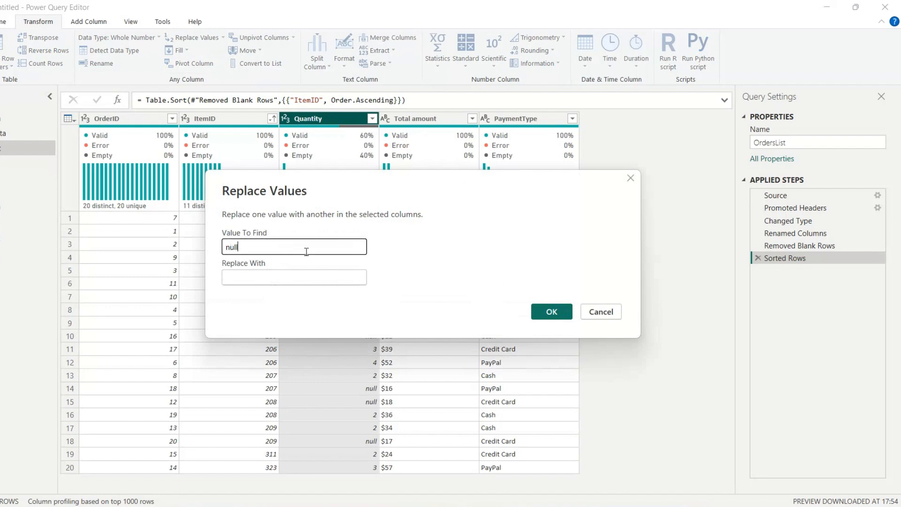
key(Tab)
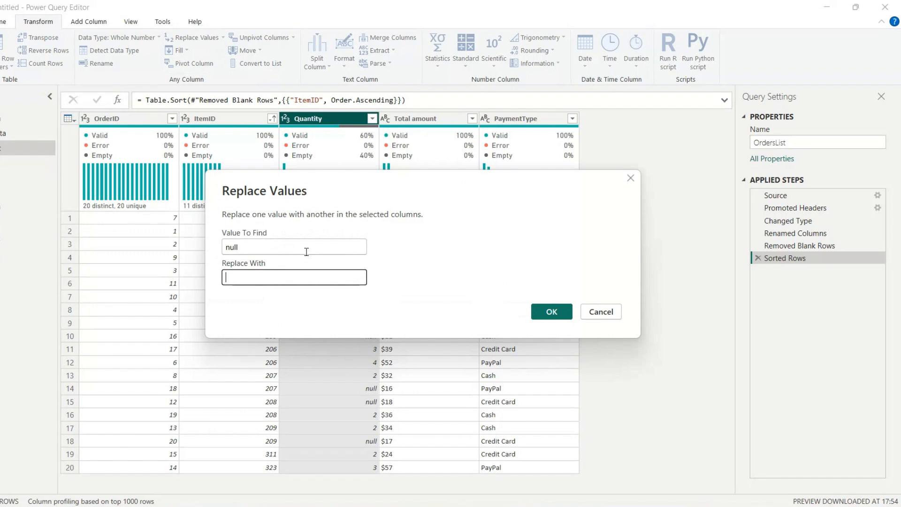
text(1)
click(552, 312)
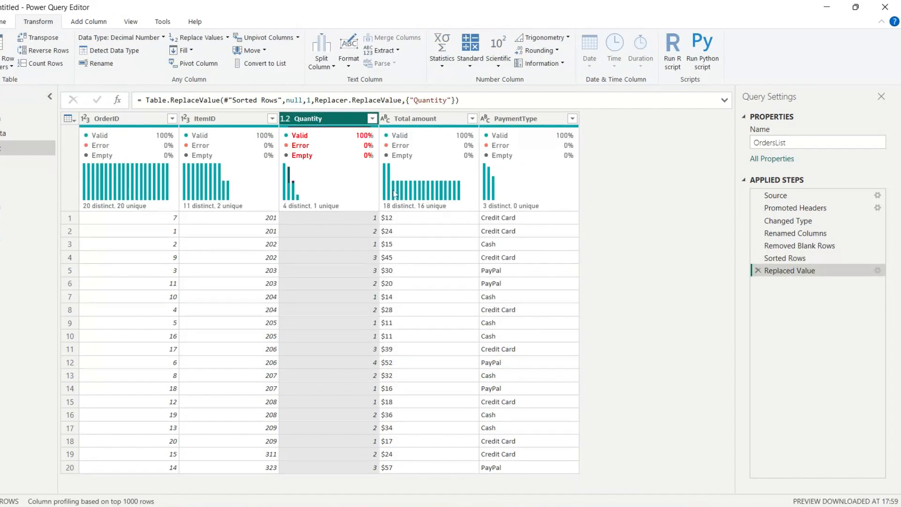
mouse_move(394, 194)
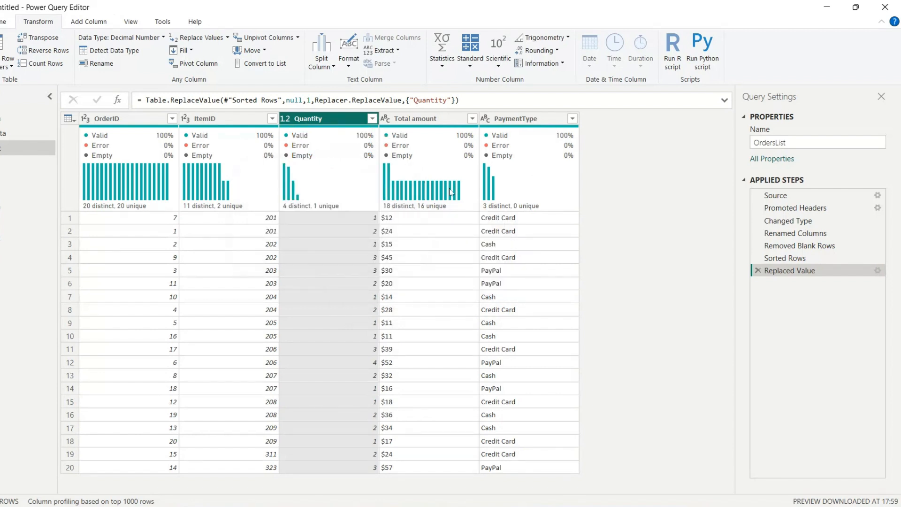
mouse_move(510, 158)
- Open the Sales2022 query and examine the quality and distribution of its Region column
click(20, 217)
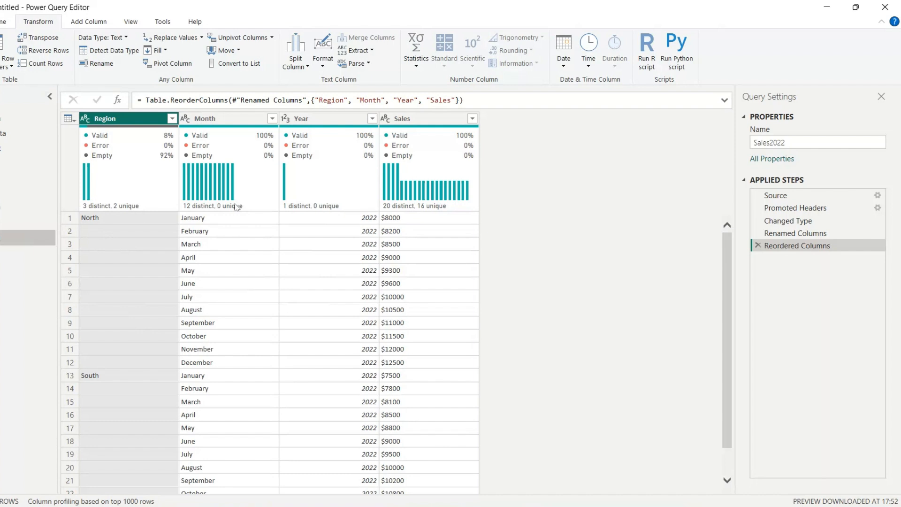
mouse_move(236, 207)
mouse_move(168, 160)
mouse_move(153, 189)
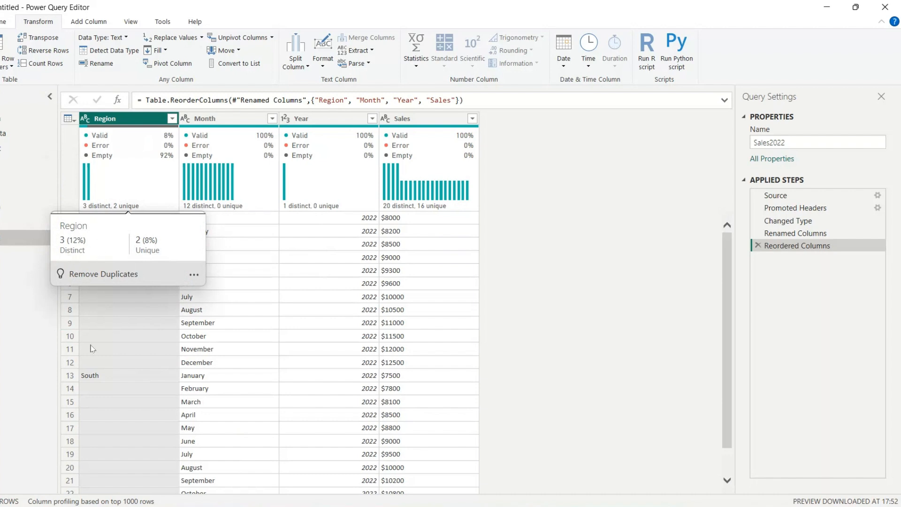
- Try to fill the Region column's blank cells downward and check the rows through December of the South region
click(166, 51)
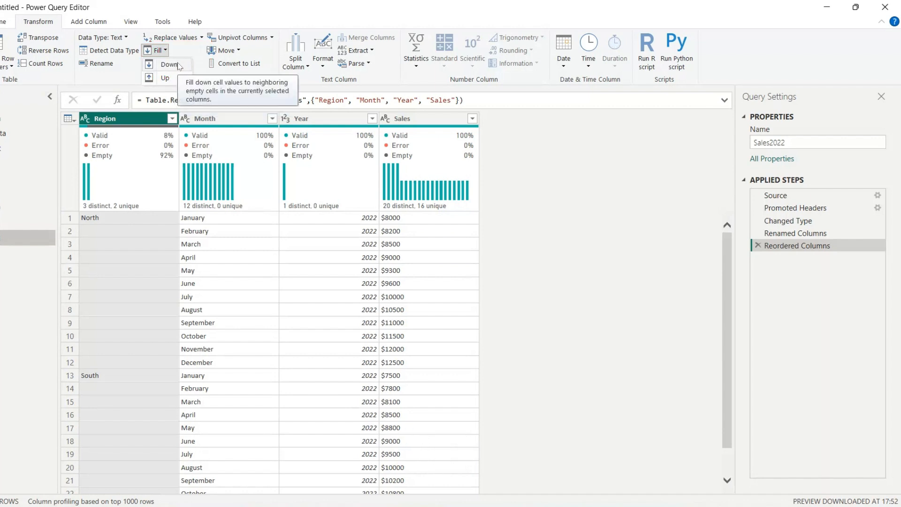
click(172, 64)
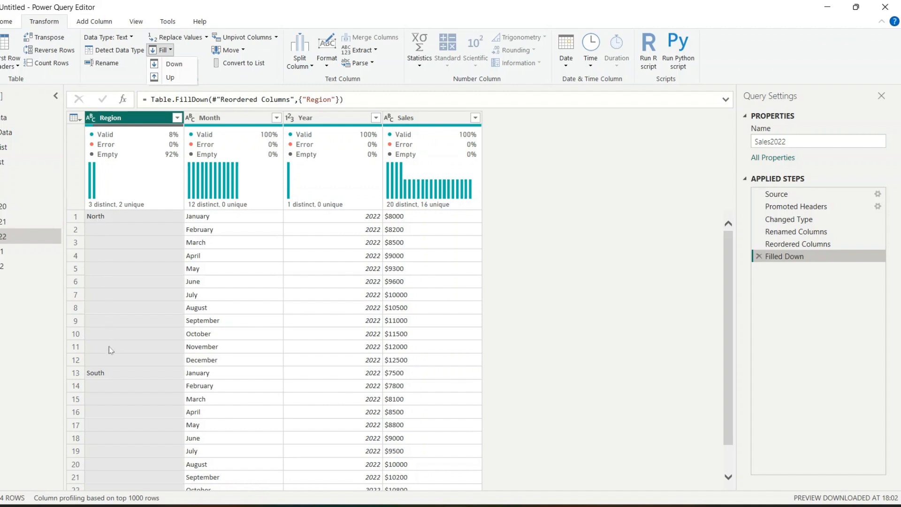
scroll(119, 409, down, 1)
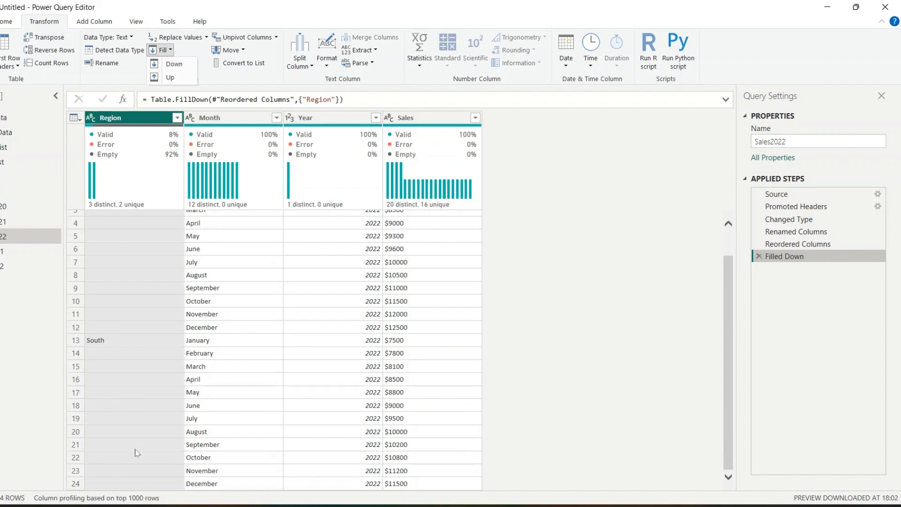
scroll(137, 452, up, 1)
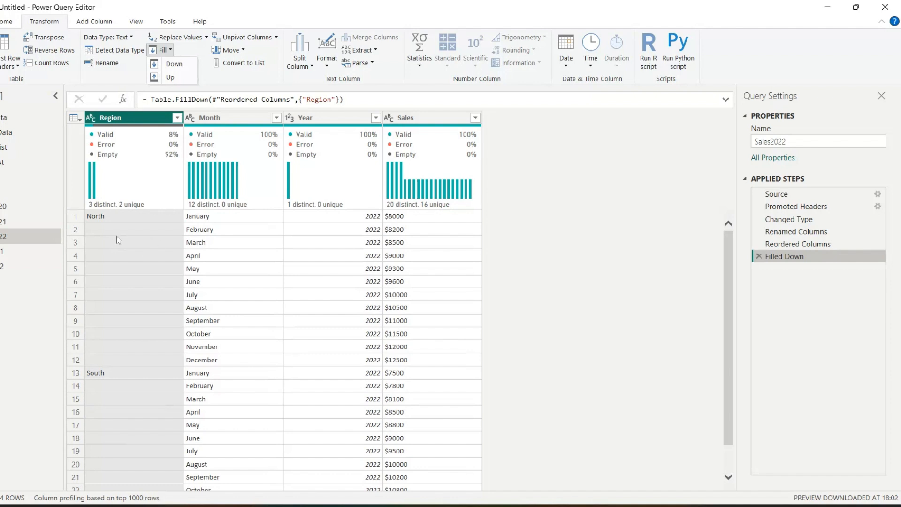
- Replace the blank values in the Region column with null, leaving the value to find empty
click(182, 38)
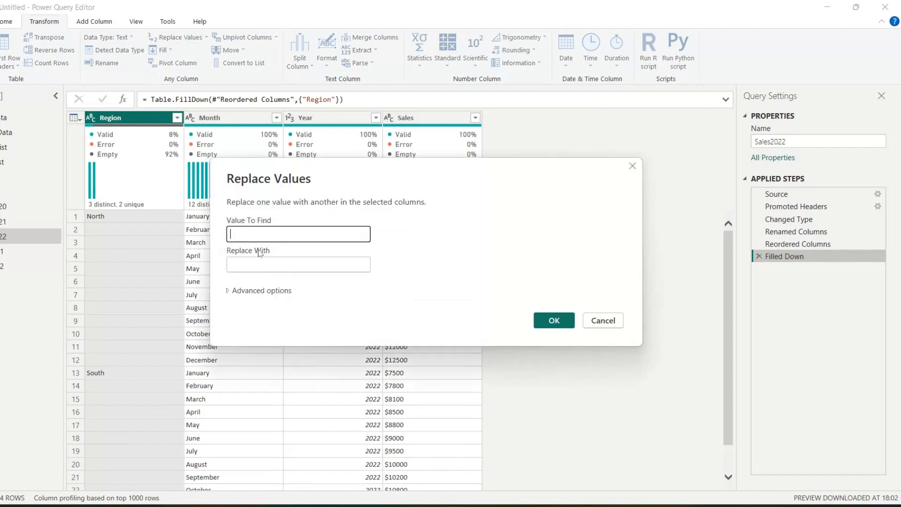
key(Tab)
text(null)
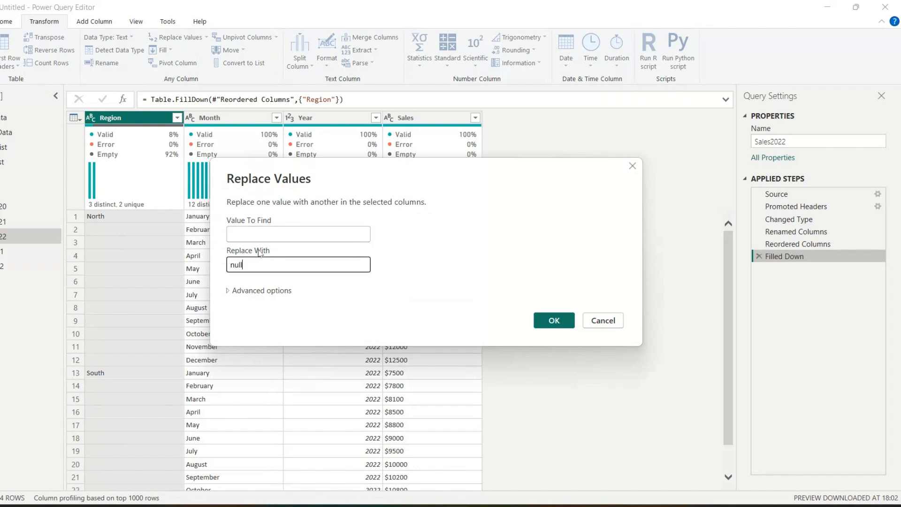
key(Return)
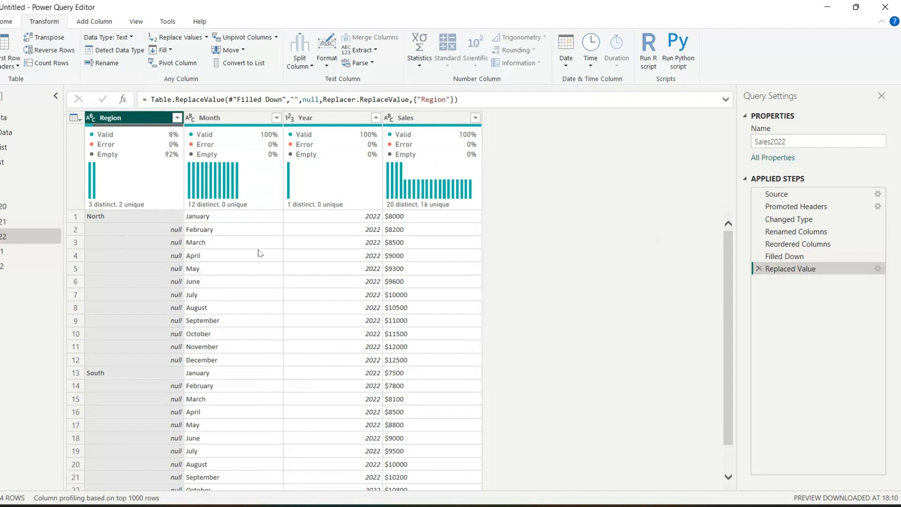
- Fill the Region column's null cells downward with the region names above them and check the column's quality
click(171, 51)
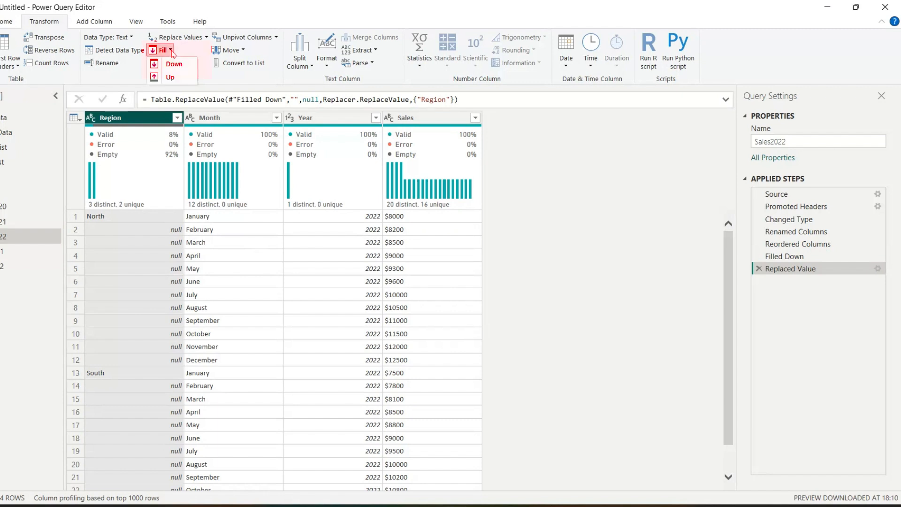
click(175, 65)
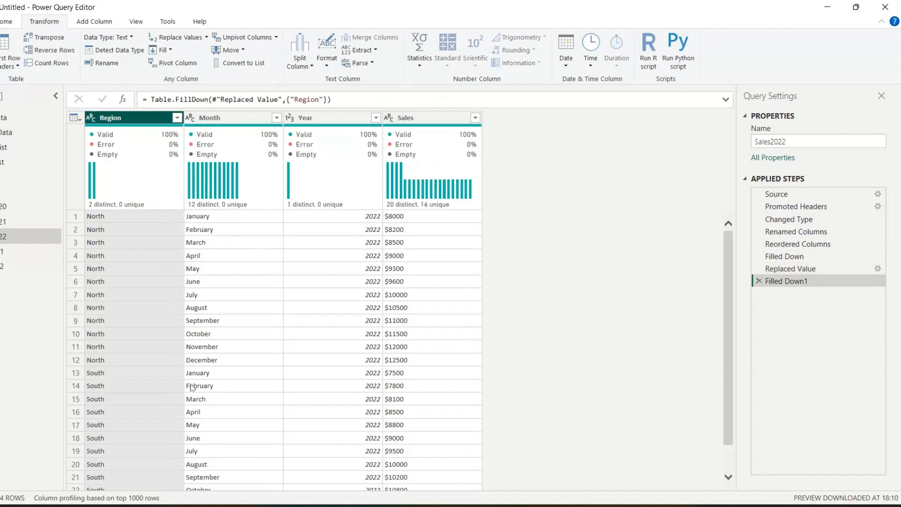
scroll(191, 388, down, 1)
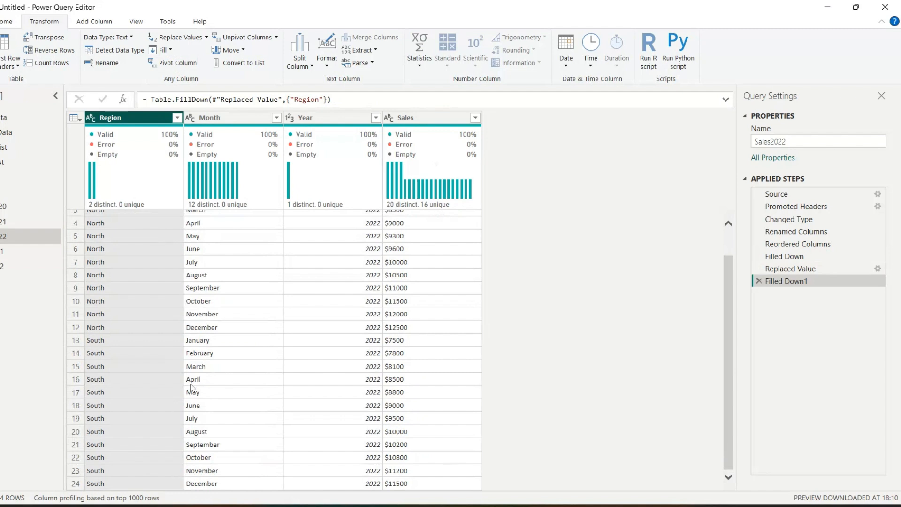
scroll(191, 388, up, 1)
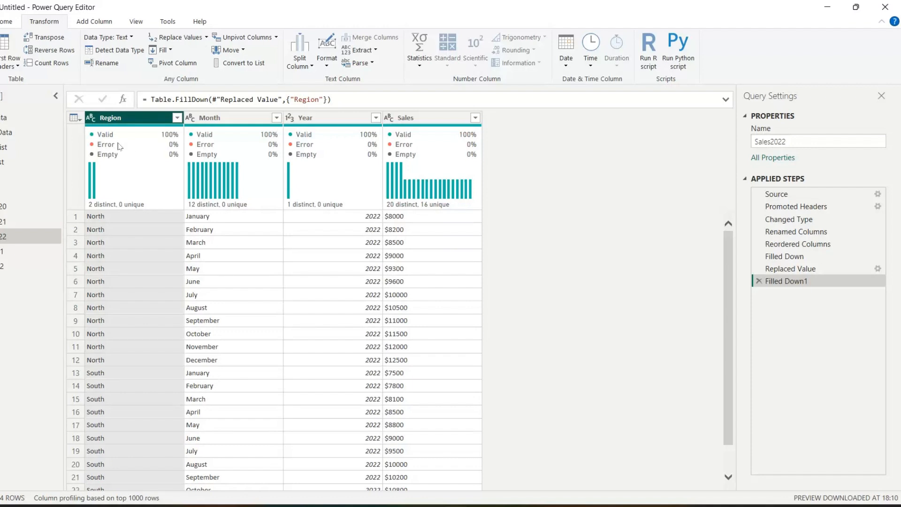
mouse_move(124, 146)
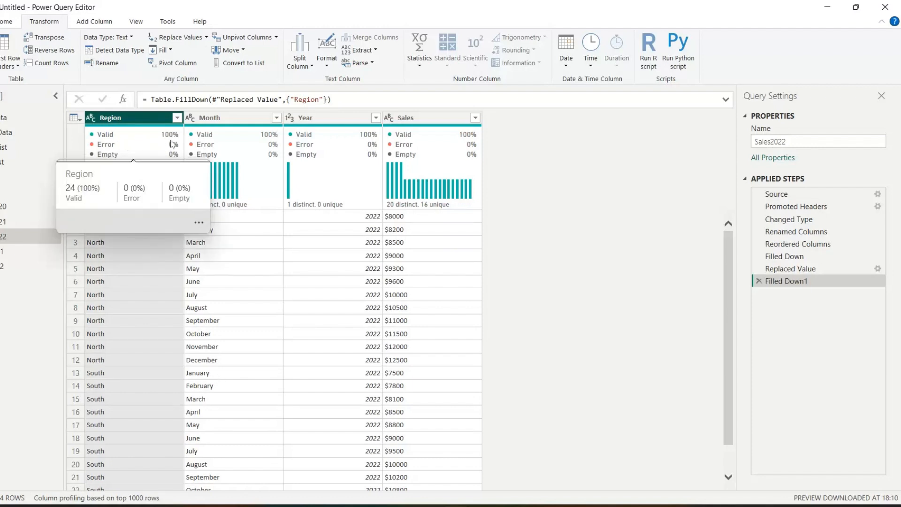